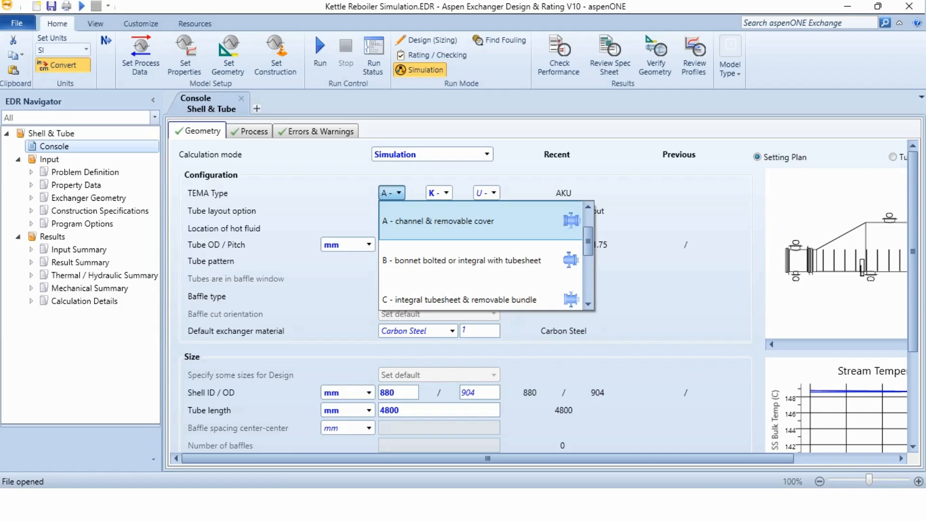
Check the available shell and rear head types of the TEMA type and the tube layout options in the console's geometry configuration.
left_click(439, 193)
left_click(439, 193)
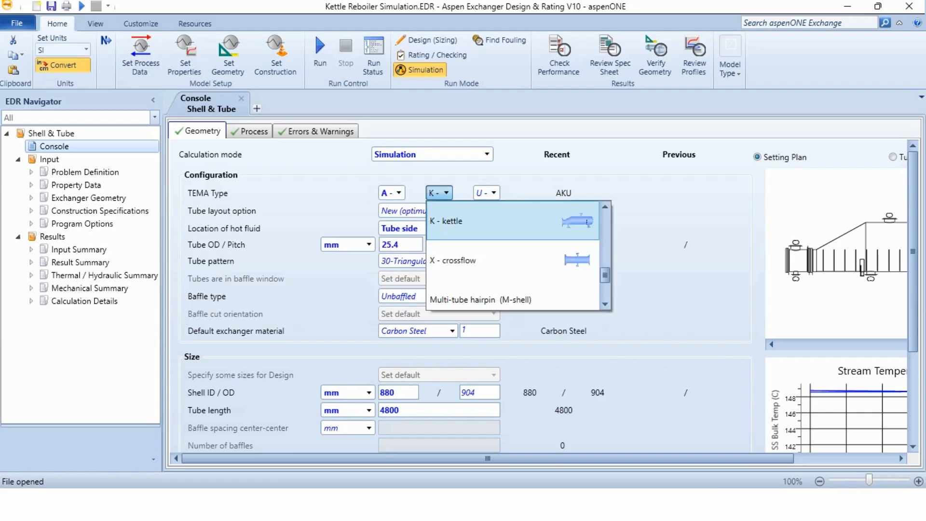
left_click(487, 193)
left_click(487, 192)
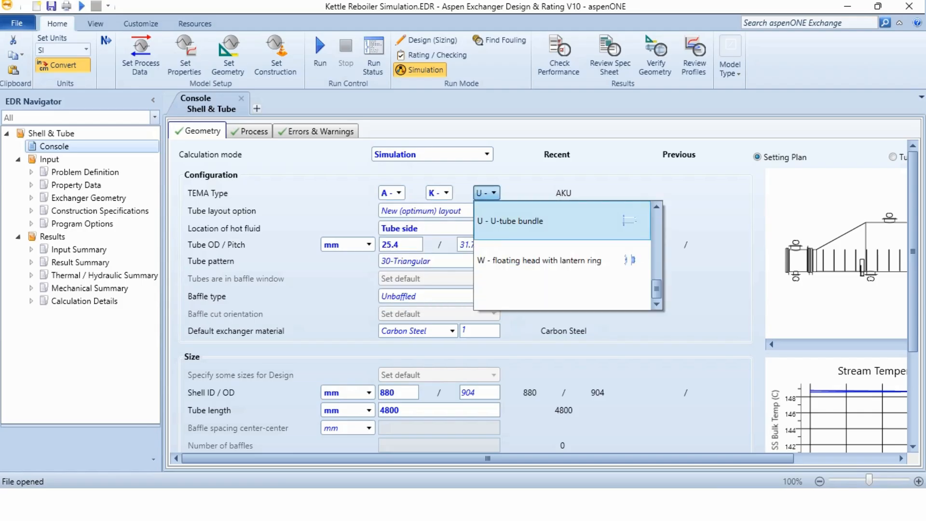
left_click(487, 193)
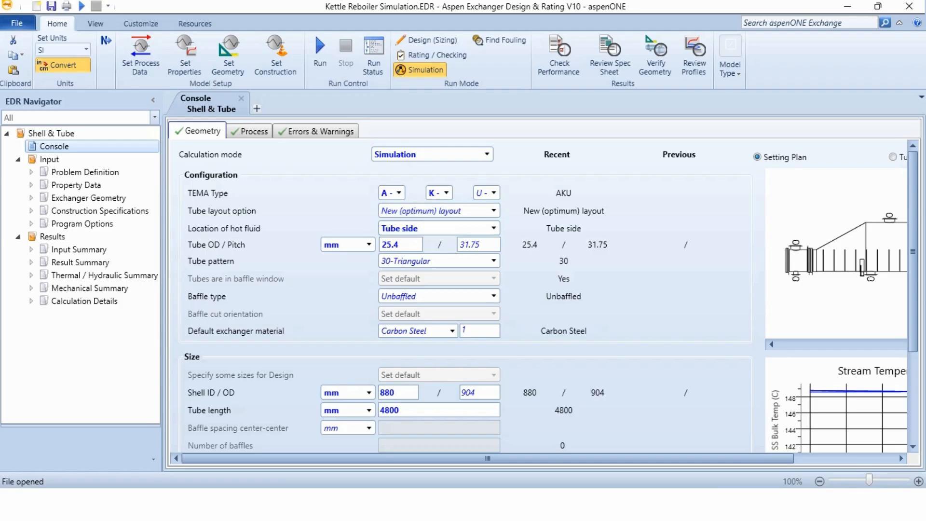
left_click(493, 210)
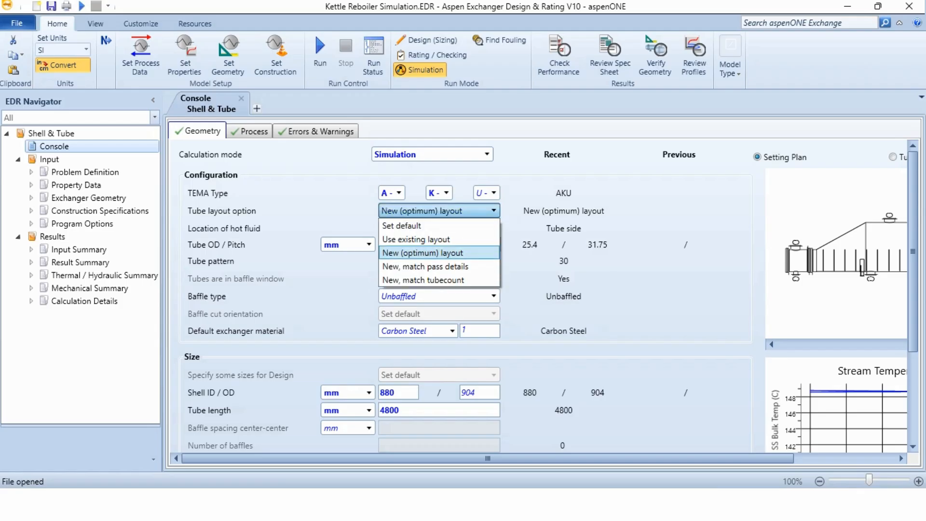
left_click(493, 211)
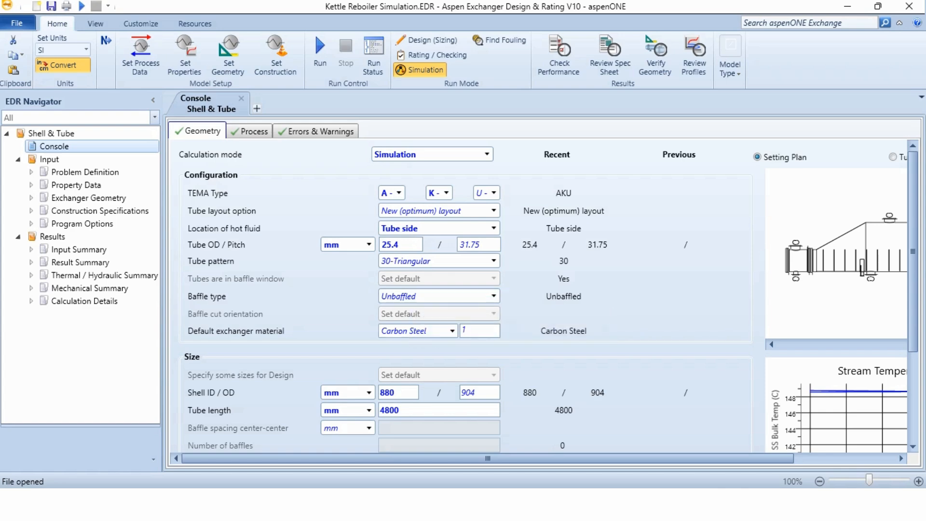
Examine the exchanger's size inputs and its hot-side and cold-side process conditions in the console.
scroll(545, 296, "down", 3)
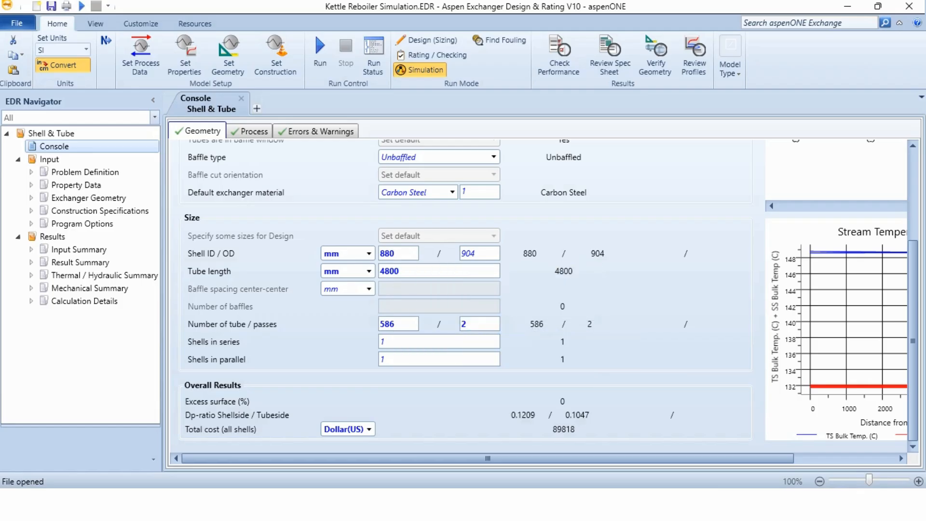
left_click(249, 131)
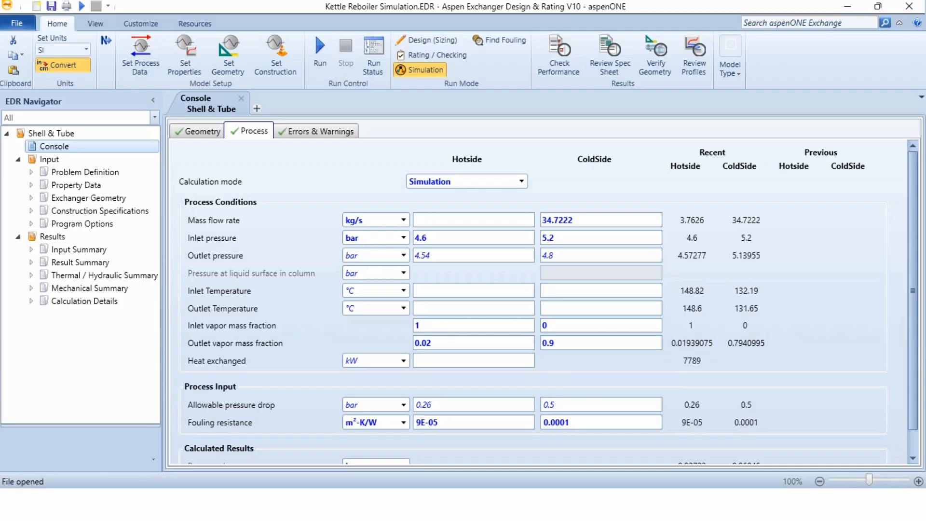
scroll(549, 302, "down", 1)
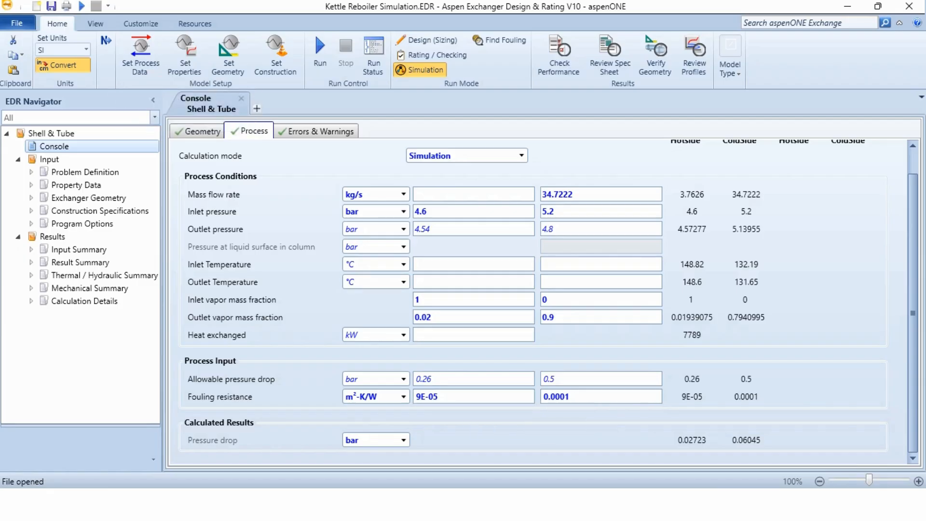
In the application options, set the hot side to Condensation with Normal condenser type and Flow rate as the simulation calculation.
left_click(30, 172)
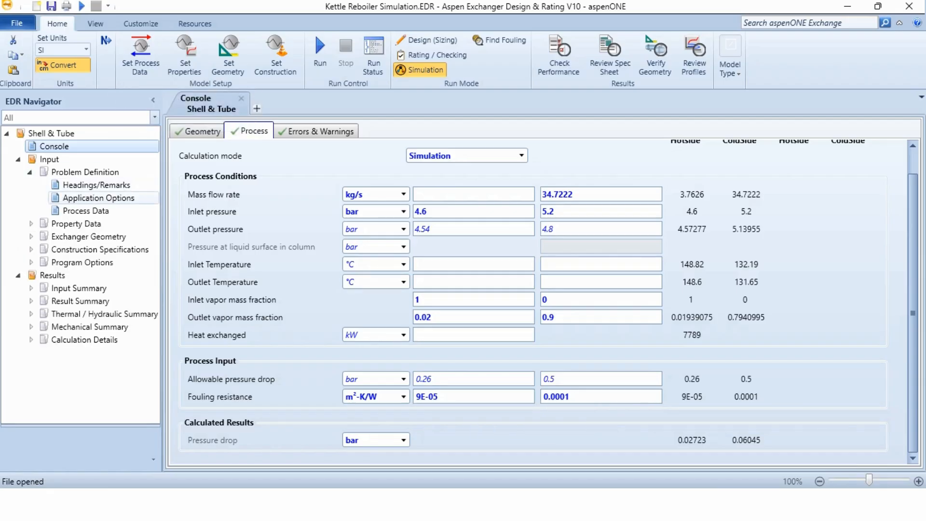
left_click(98, 198)
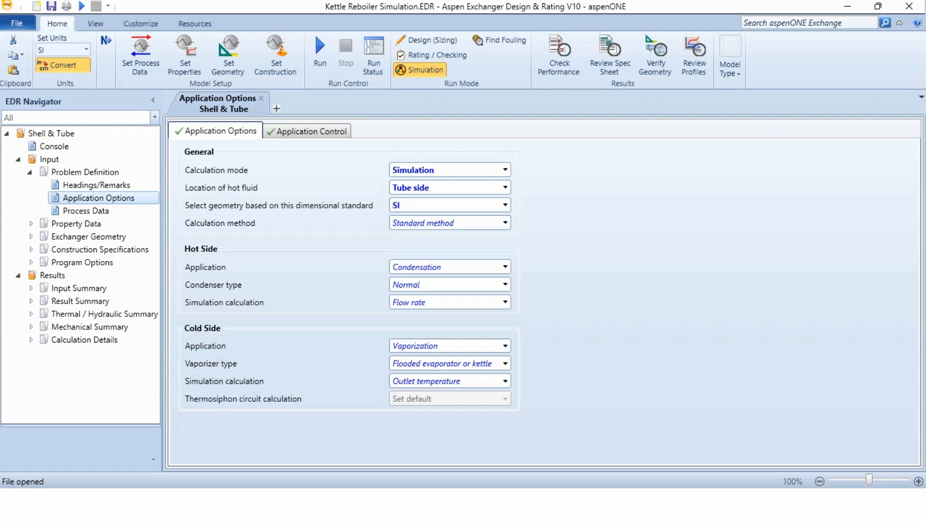
left_click(448, 266)
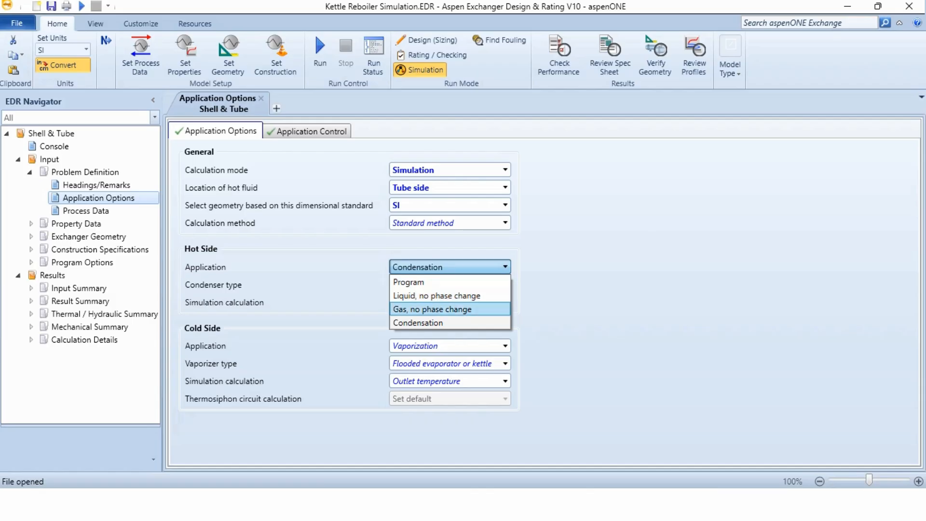
left_click(434, 323)
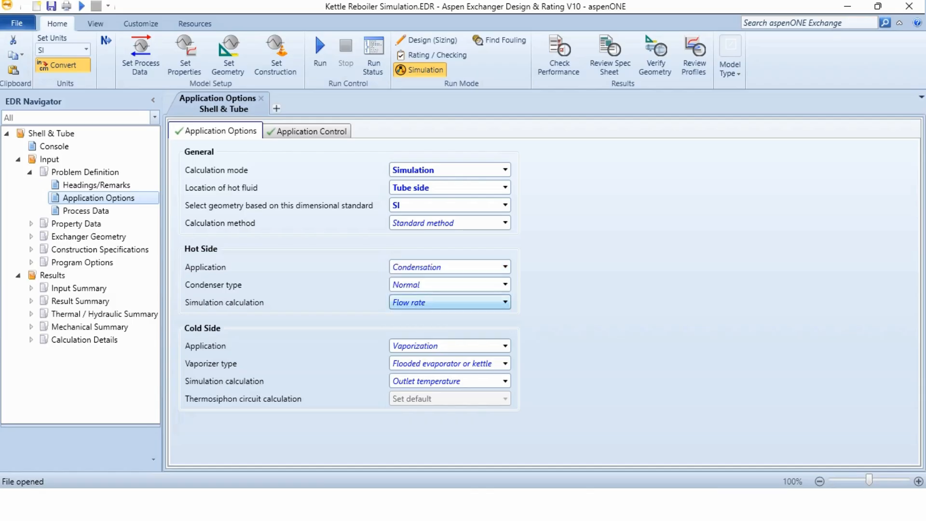
left_click(449, 285)
left_click(409, 313)
left_click(450, 302)
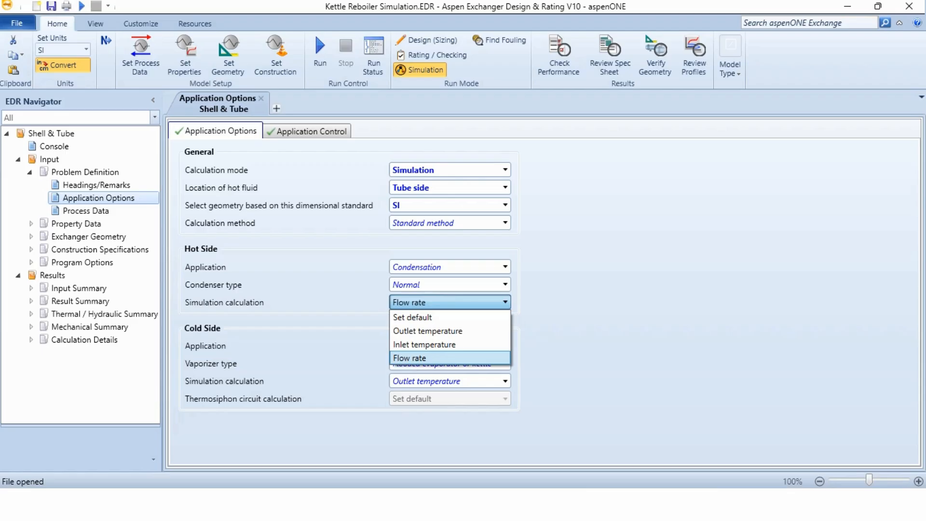
left_click(410, 358)
Set the cold side to Vaporization with vaporizer type Flooded evaporator or kettle and Outlet temperature as the simulation calculation.
left_click(450, 346)
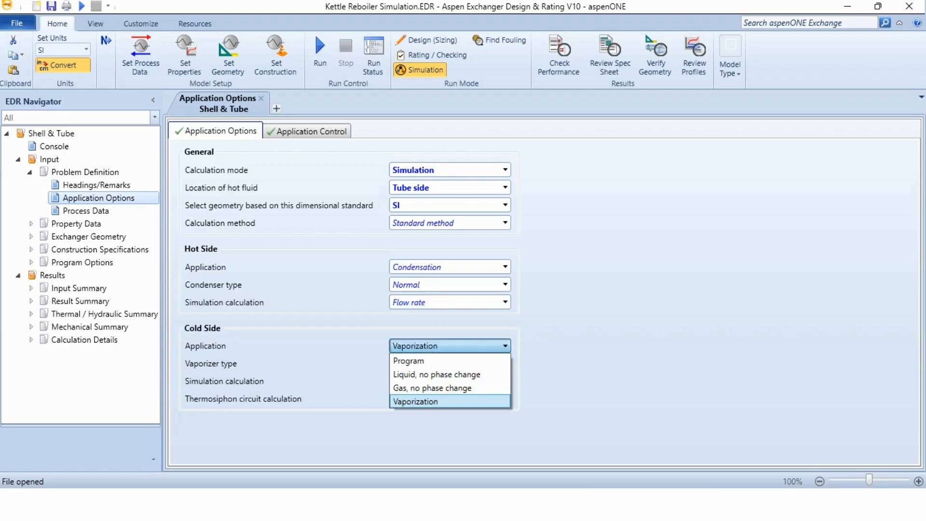
left_click(415, 401)
left_click(450, 363)
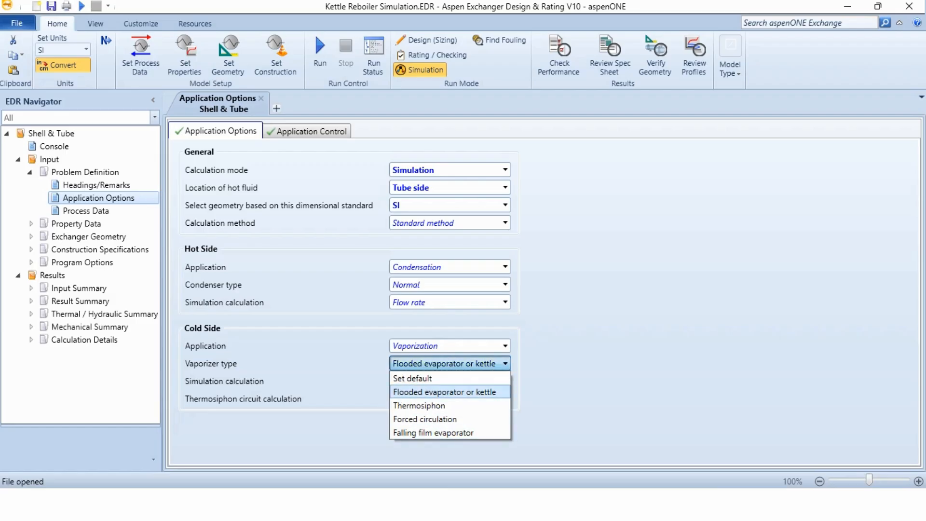
left_click(444, 392)
left_click(449, 381)
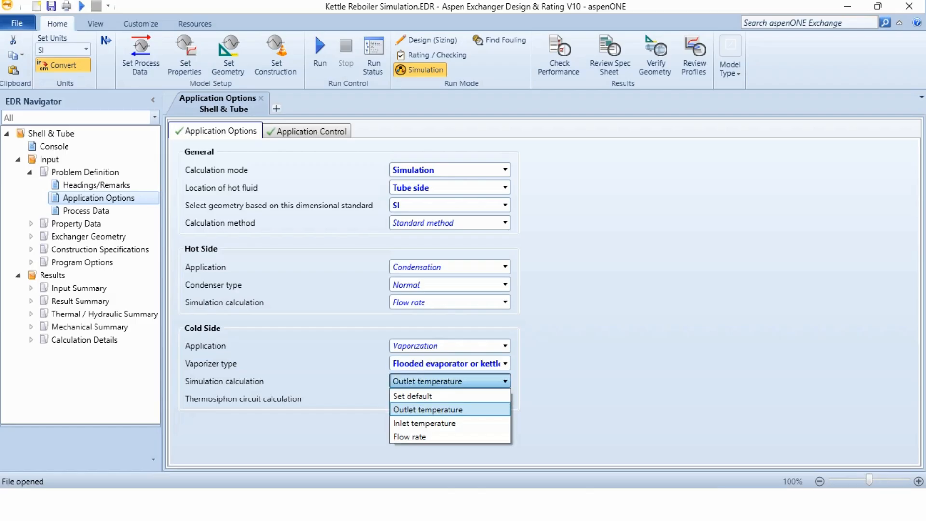
left_click(427, 409)
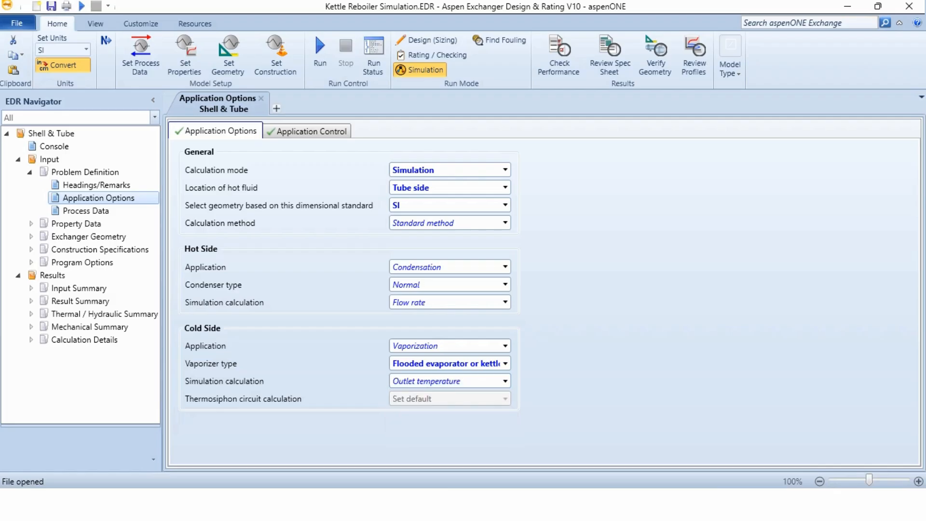
Review the process data of both streams and the physical property package used for the hot stream composition.
left_click(86, 211)
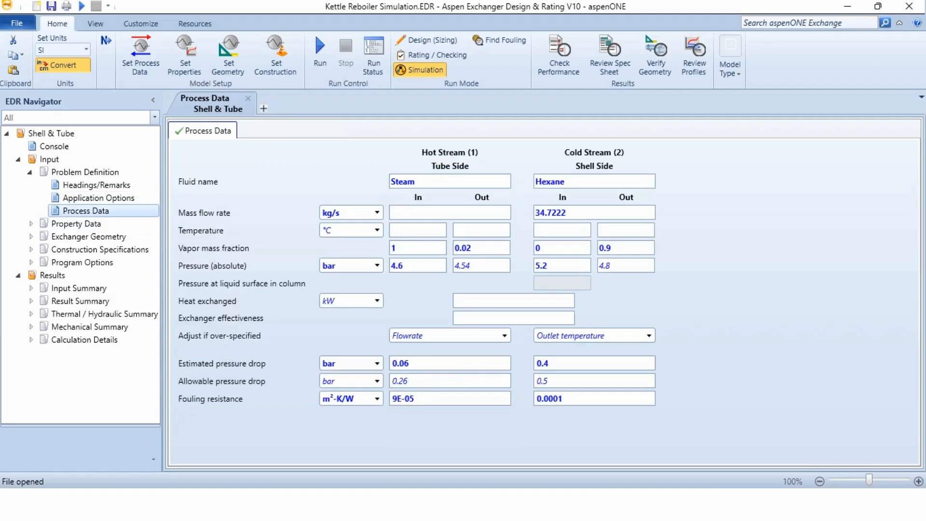
left_click(31, 224)
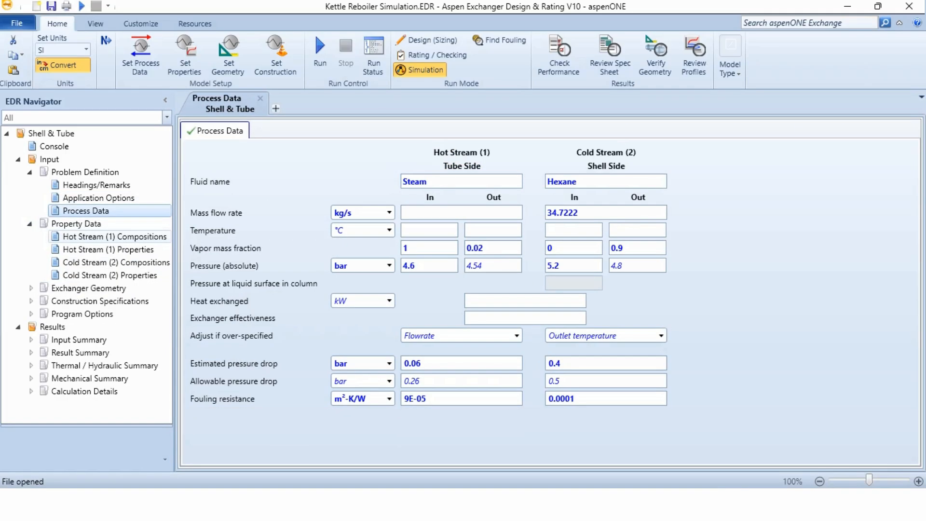
left_click(115, 236)
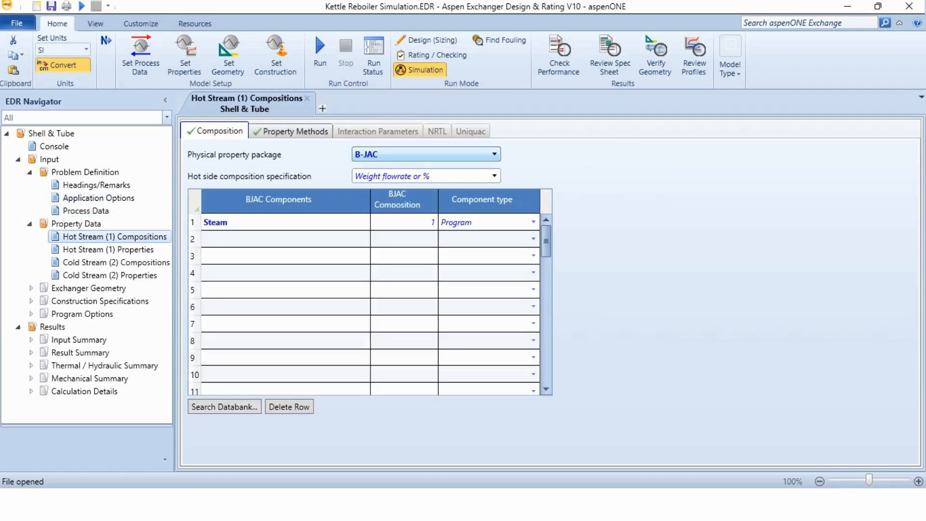
left_click(493, 154)
left_click(494, 155)
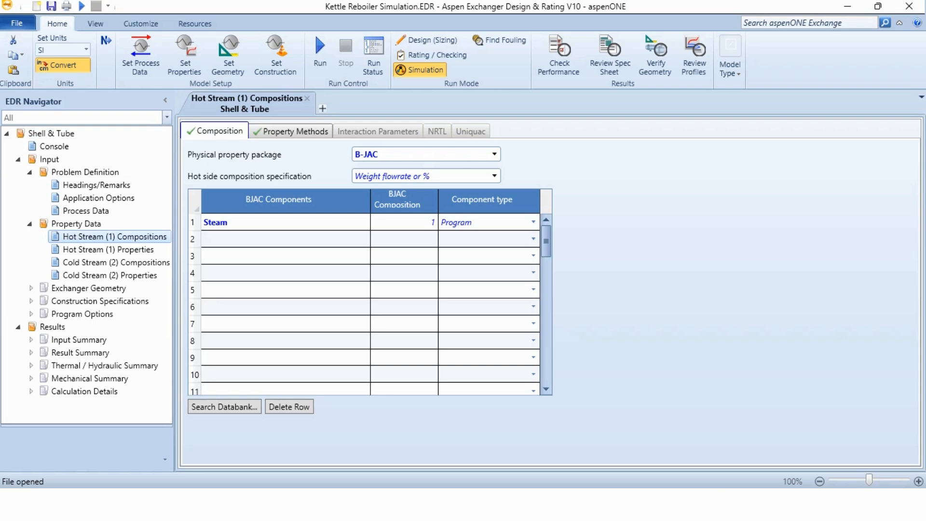
Open the databank search for the hot stream and accept Steam as its selected component.
left_click(225, 407)
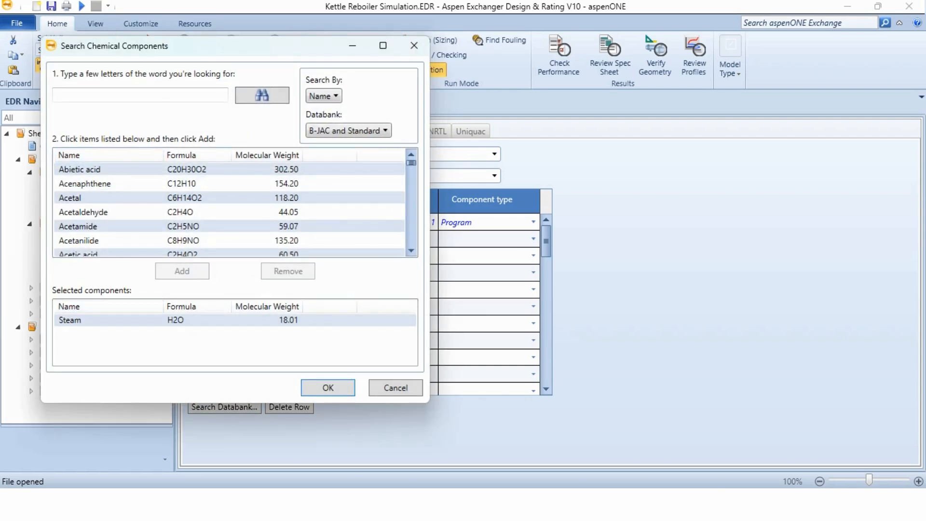
left_click(130, 95)
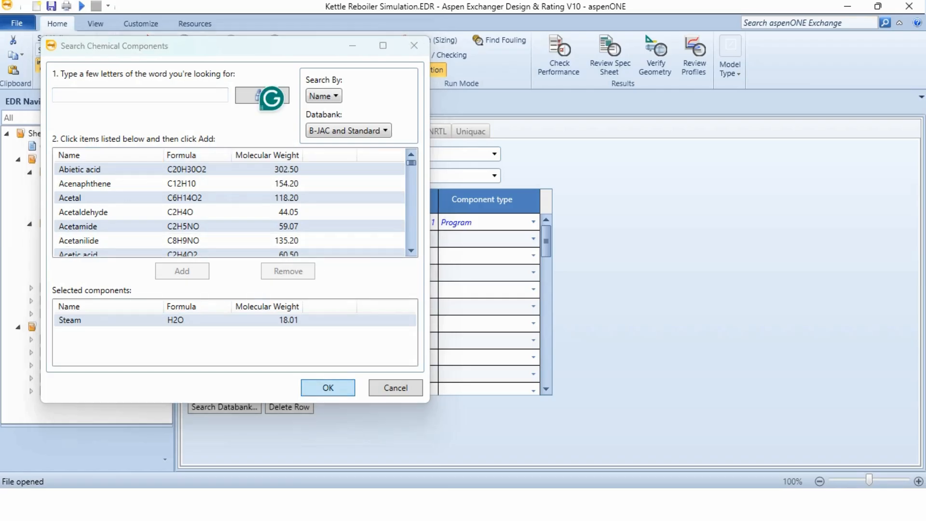
key("Return")
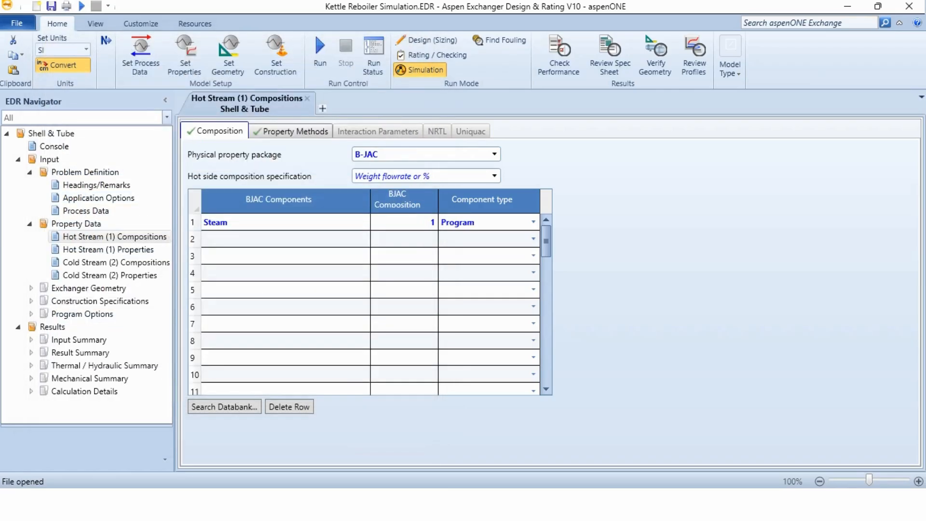
Check the hot stream's property methods, including the B-JAC VLE calculation method and calculation type.
left_click(295, 131)
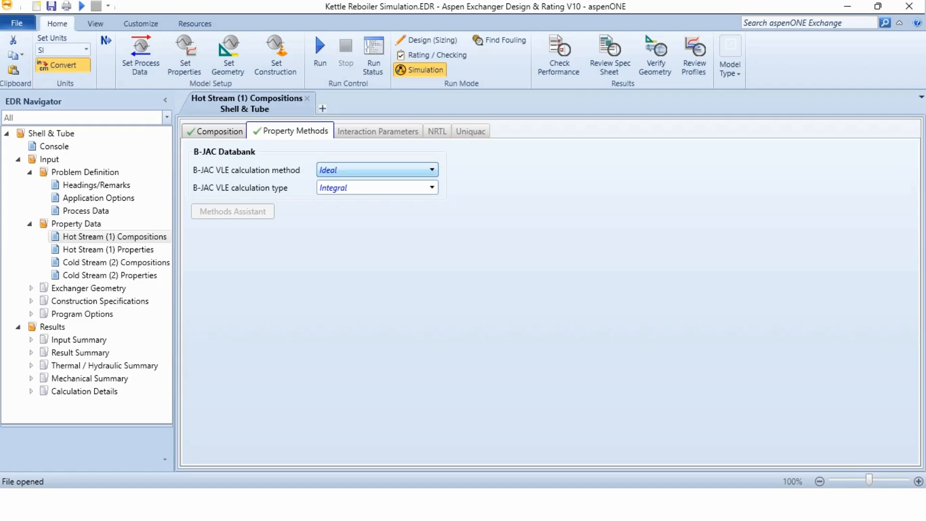
left_click(345, 188)
left_click(345, 188)
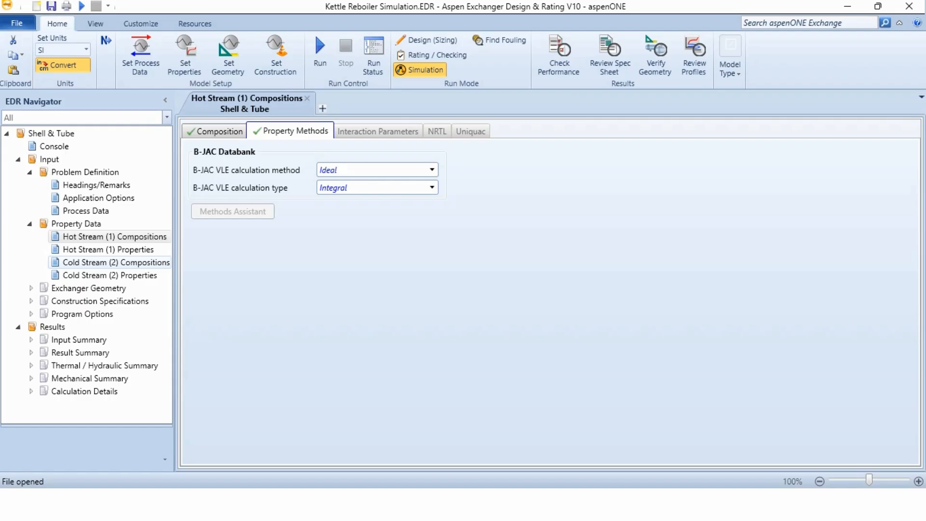
Accept n-Hexane as the cold stream's component in the databank search and check the stream's property methods.
left_click(115, 262)
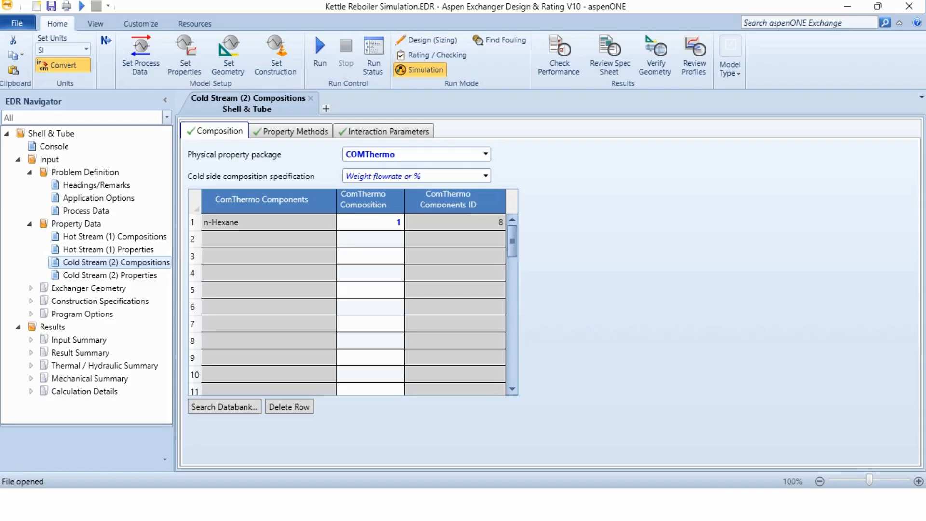
left_click(224, 406)
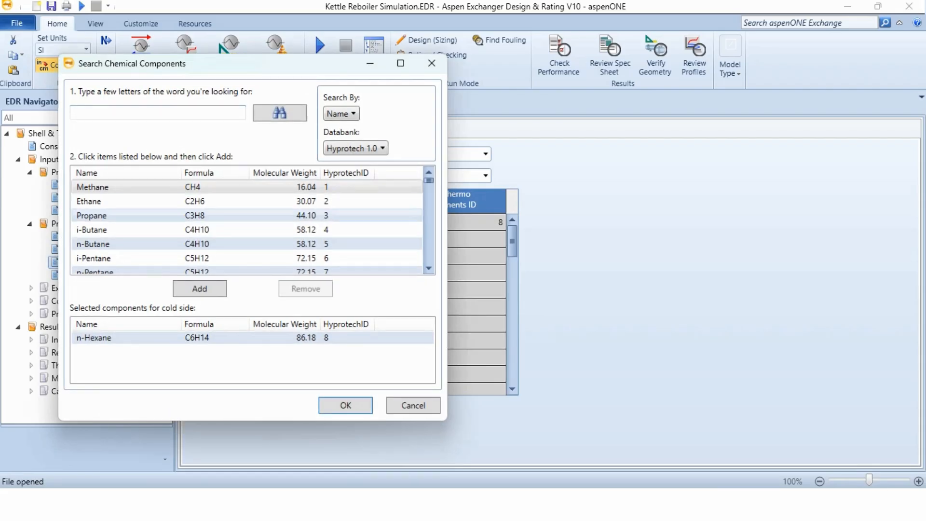
scroll(249, 222, "down", 1)
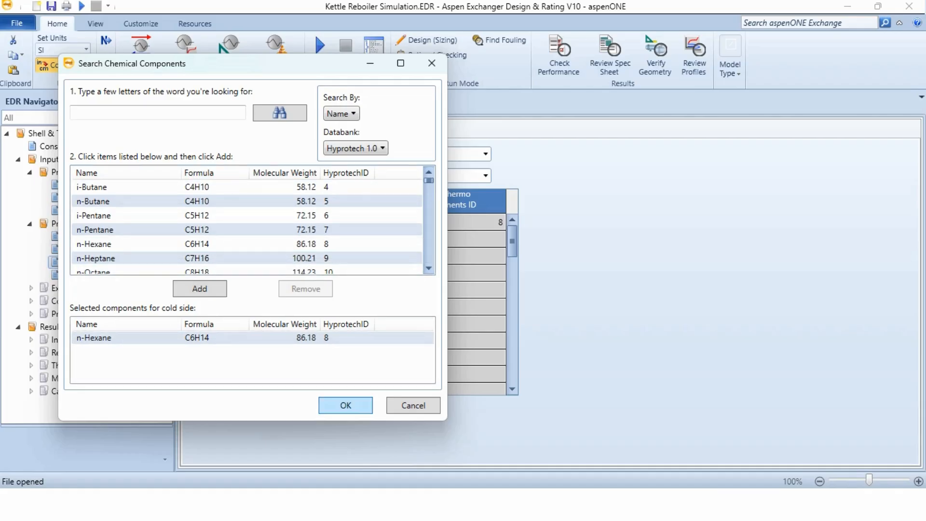
left_click(346, 405)
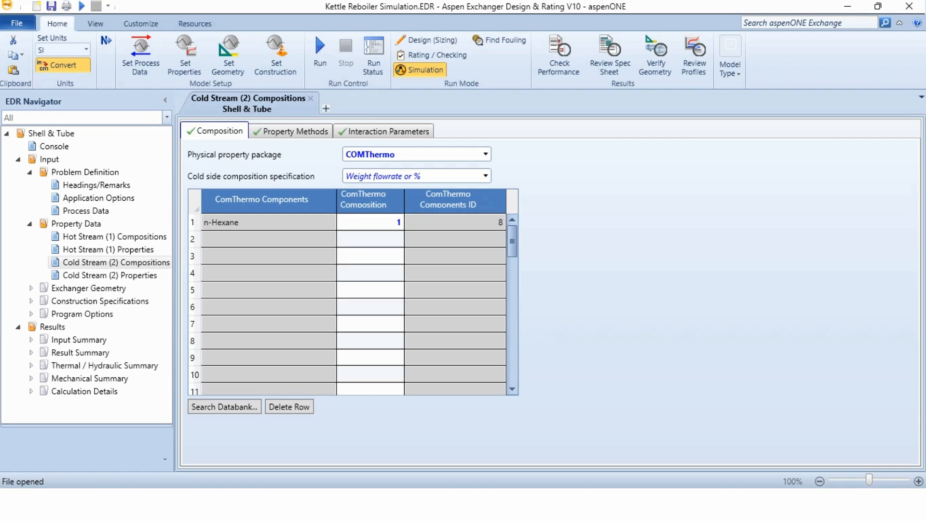
left_click(290, 131)
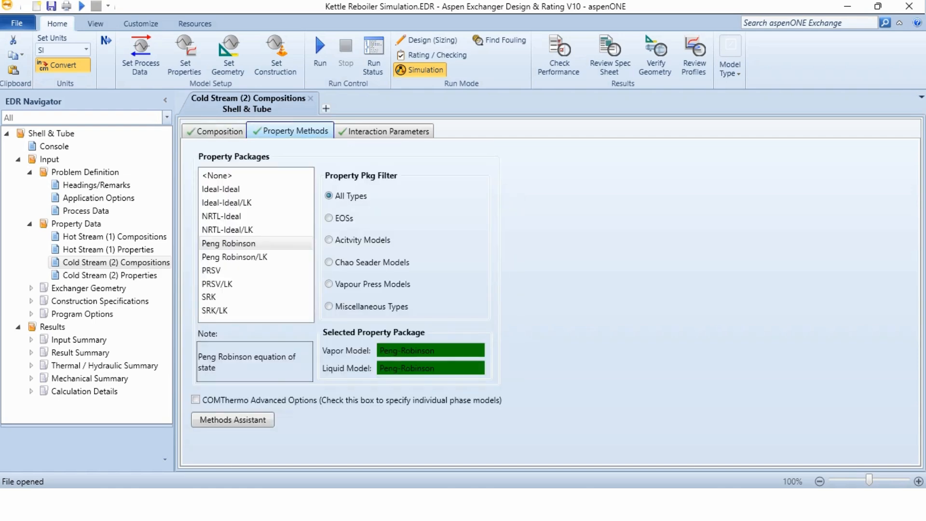
Review the exchanger's geometry summary and its shell and head specifications.
left_click(31, 288)
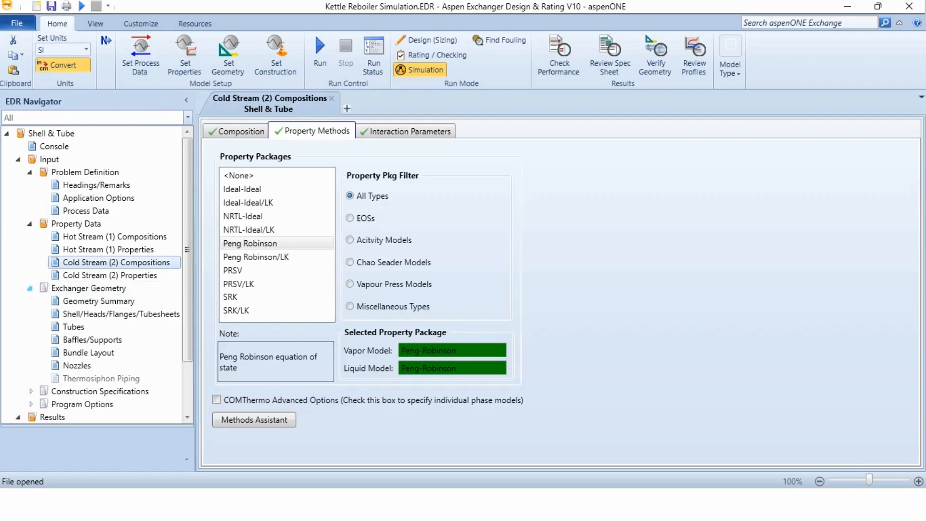
scroll(97, 300, "down", 2)
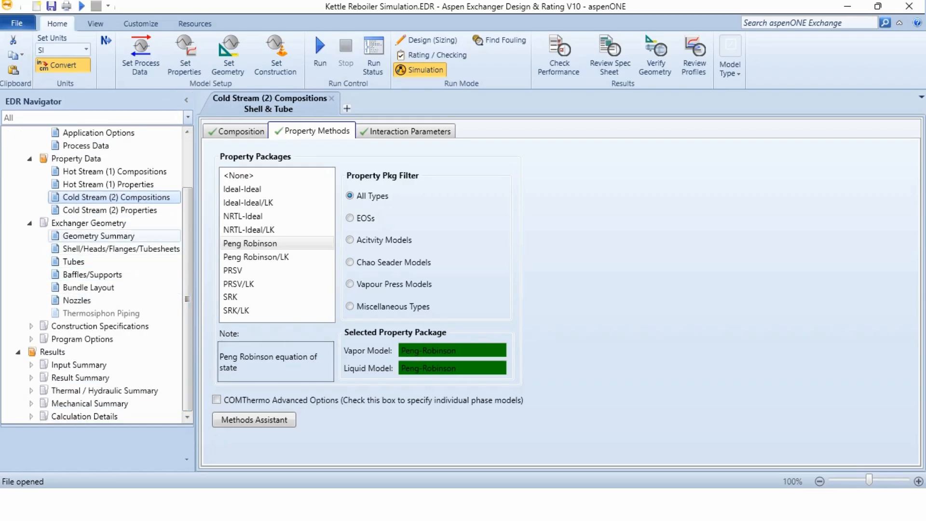
left_click(98, 236)
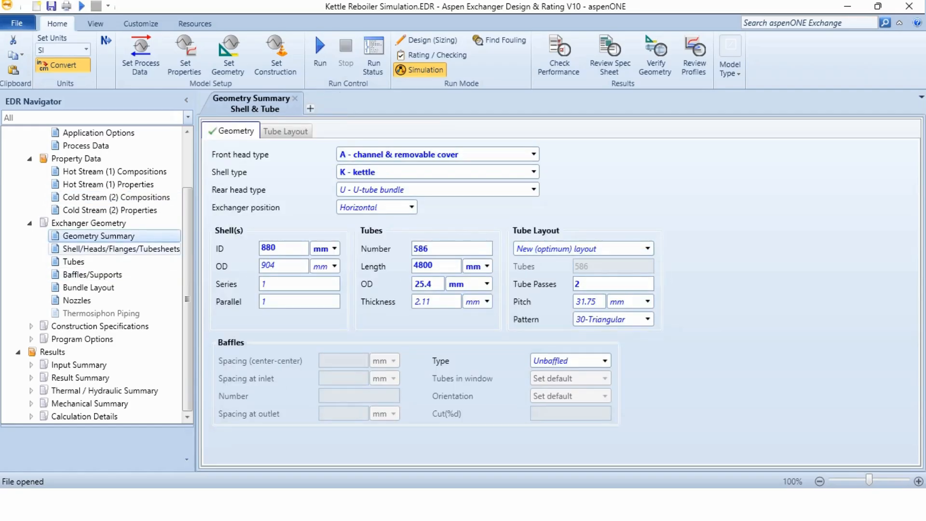
left_click(121, 249)
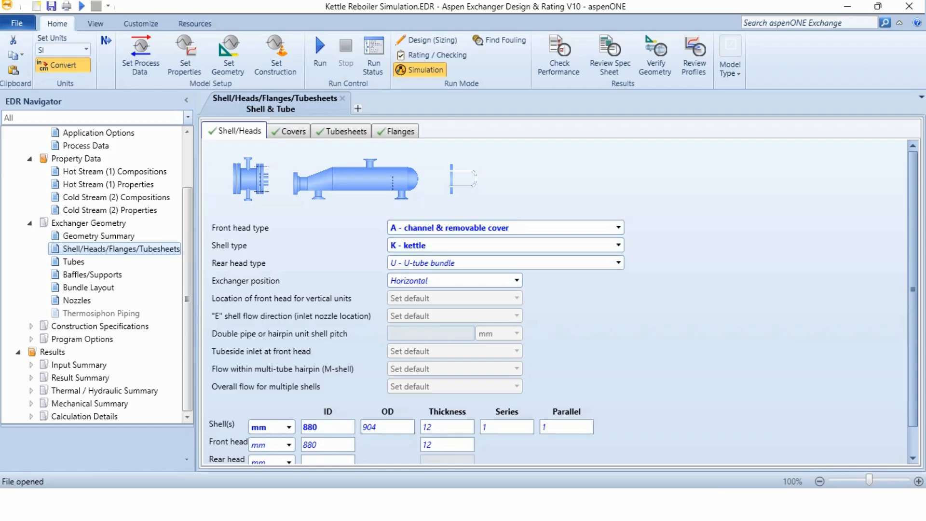
Review the exchanger's cover types, tubesheet specifications and hot-side and cold-side flange types.
left_click(289, 131)
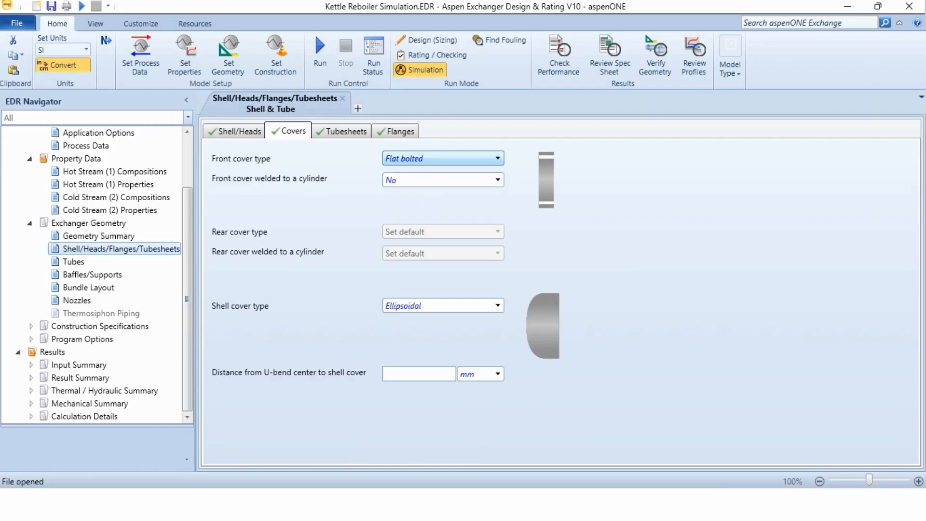
left_click(342, 131)
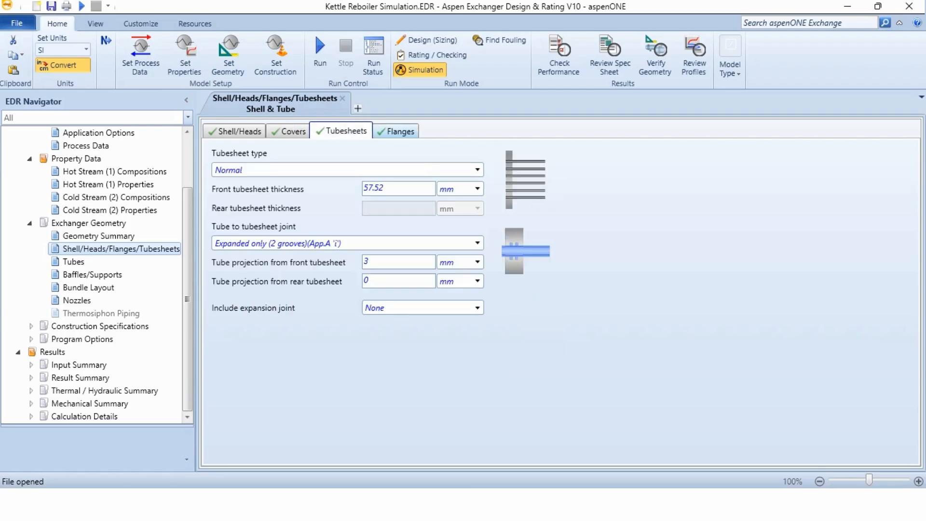
left_click(398, 132)
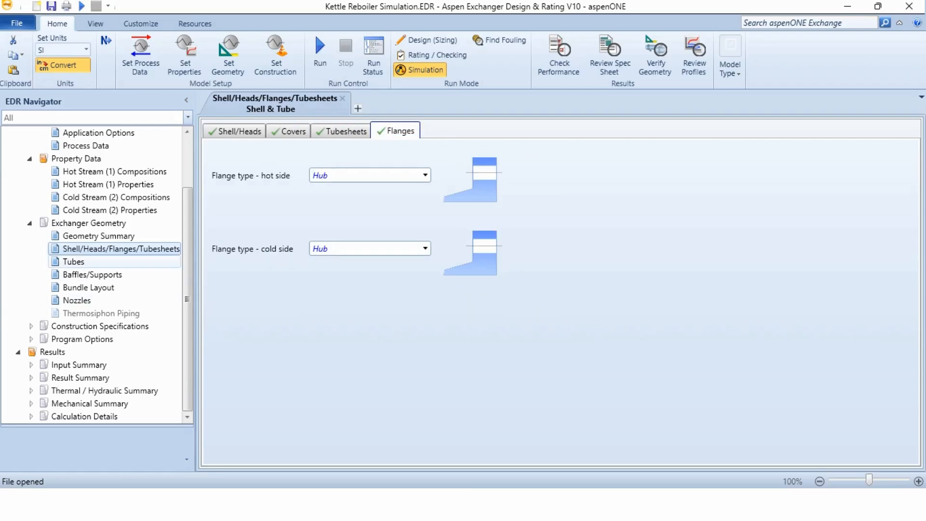
Check the tube specifications and tube inserts, along with the baffle and deresonating baffle inputs.
left_click(74, 262)
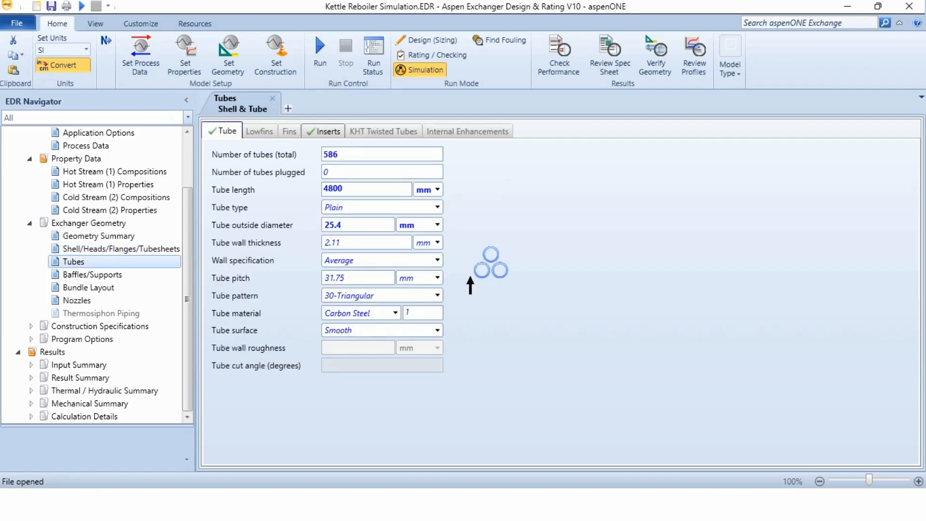
left_click(323, 131)
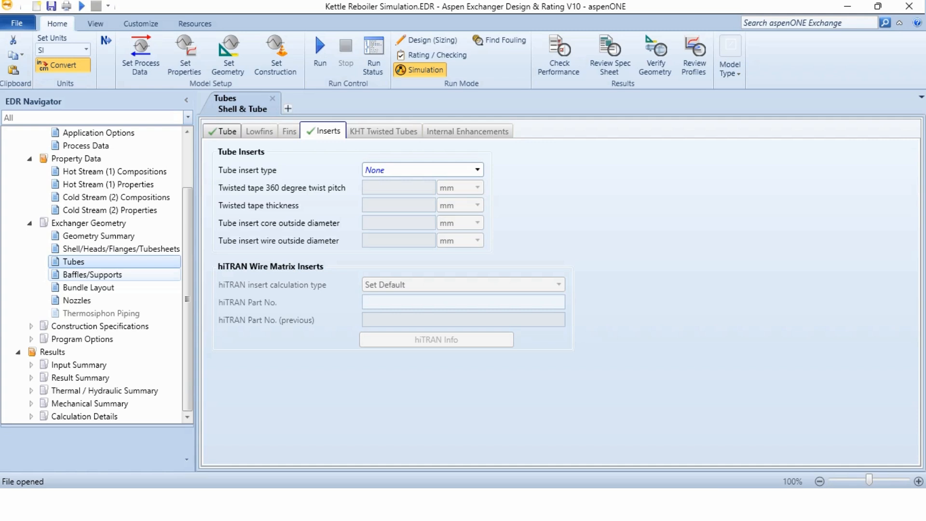
left_click(92, 275)
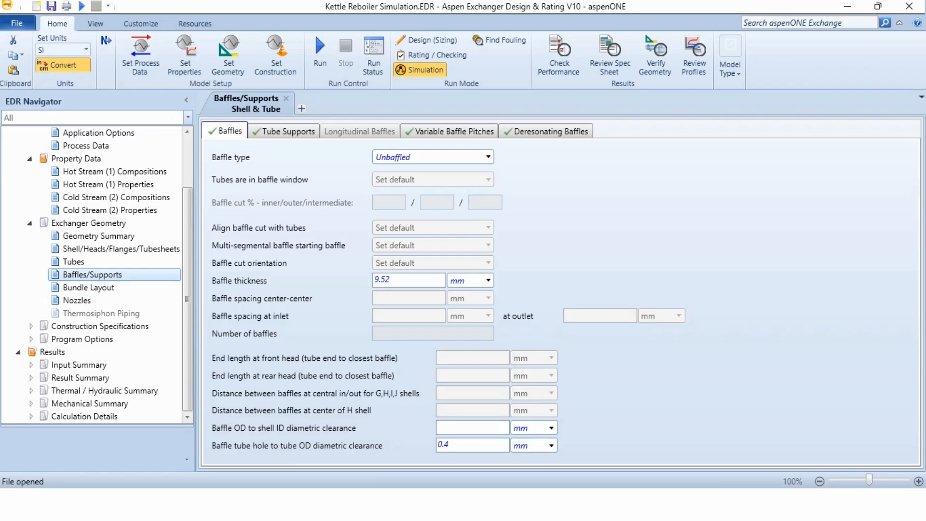
left_click(551, 131)
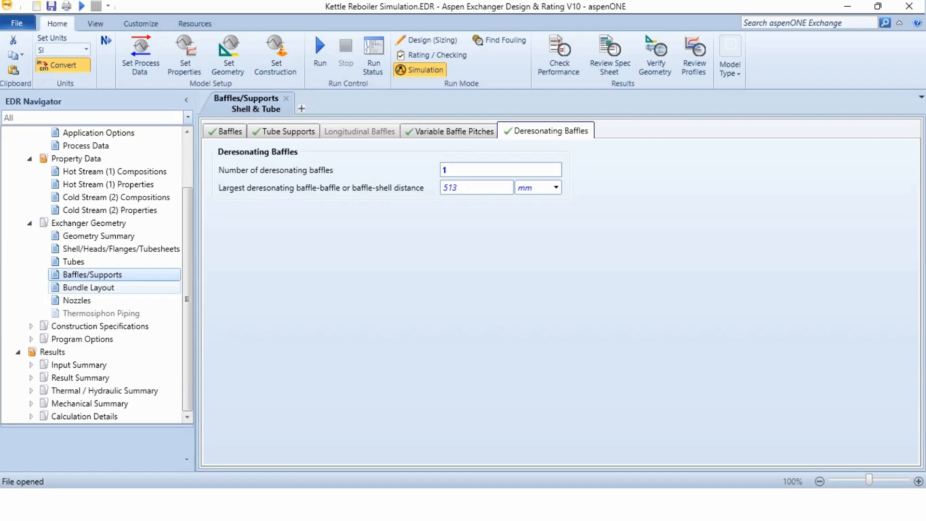
Review the bundle layout parameters, layout limits and pass lanes, and tie rod and spacer inputs.
left_click(89, 288)
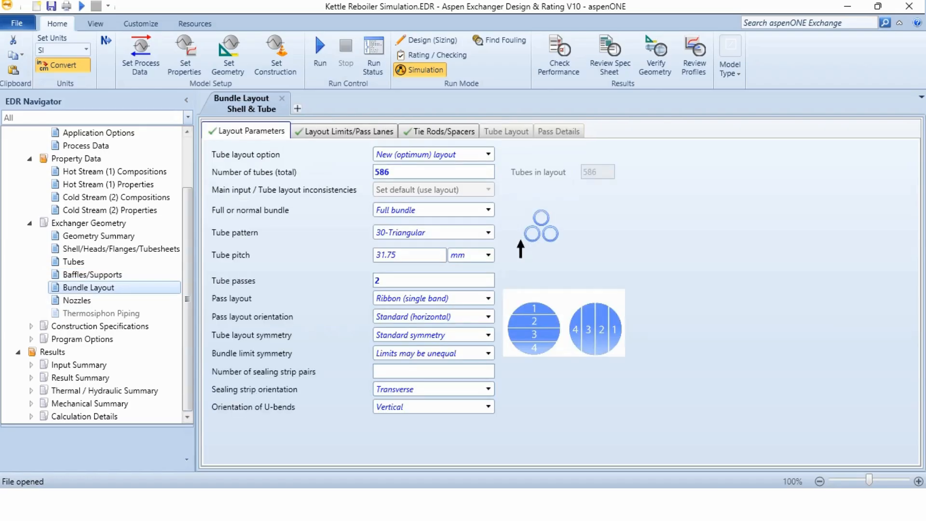
left_click(345, 131)
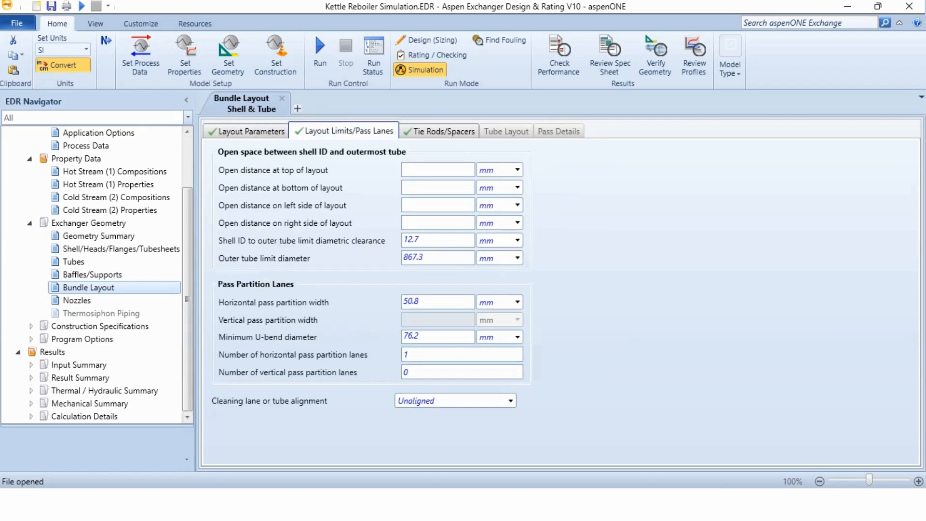
left_click(439, 131)
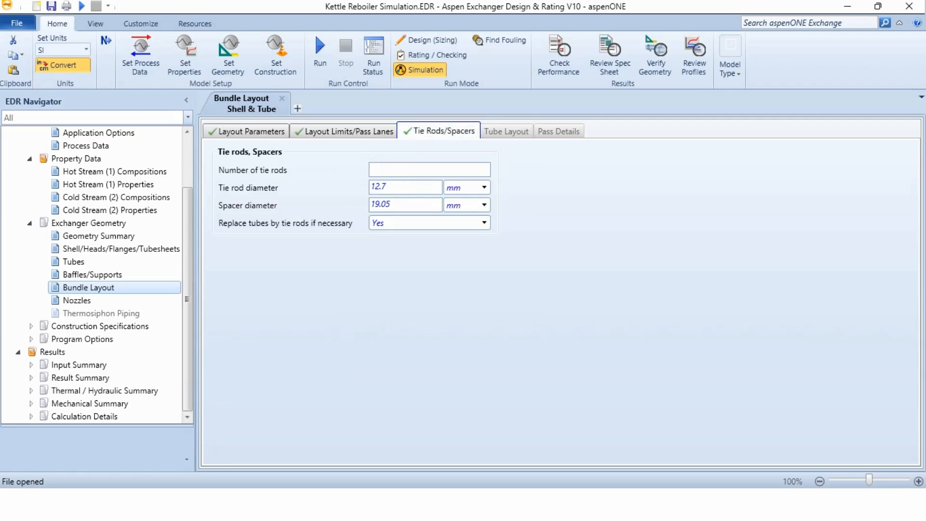
Inspect the shell-side and tube-side nozzle specifications, including the domes/belts and impingement protection inputs.
left_click(77, 301)
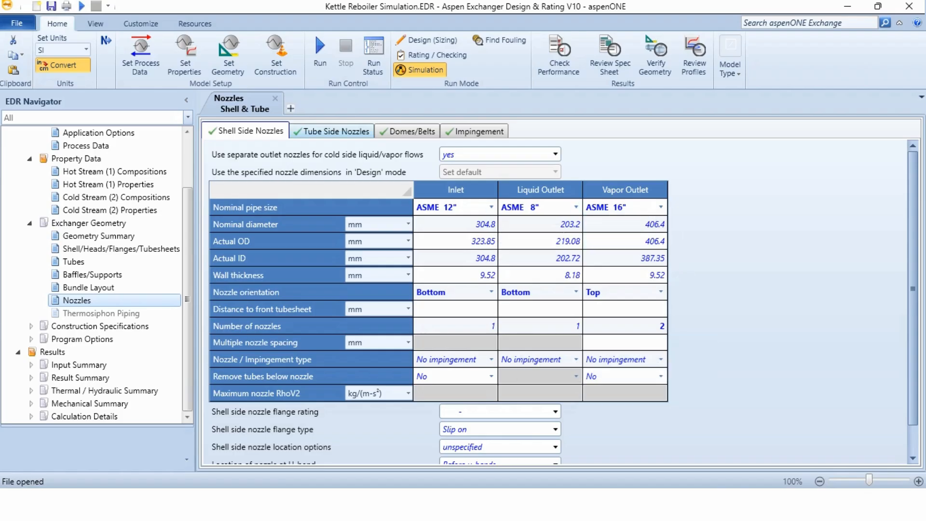
left_click(333, 131)
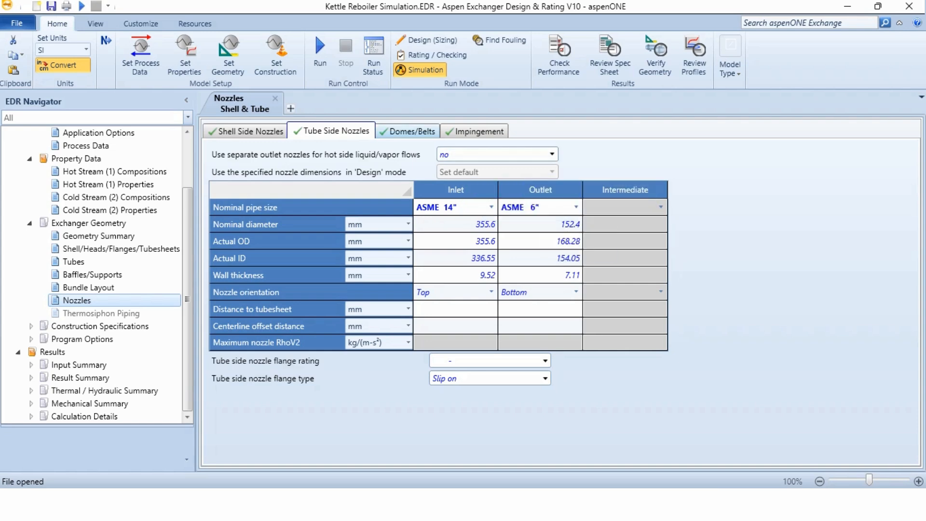
left_click(408, 131)
left_click(474, 131)
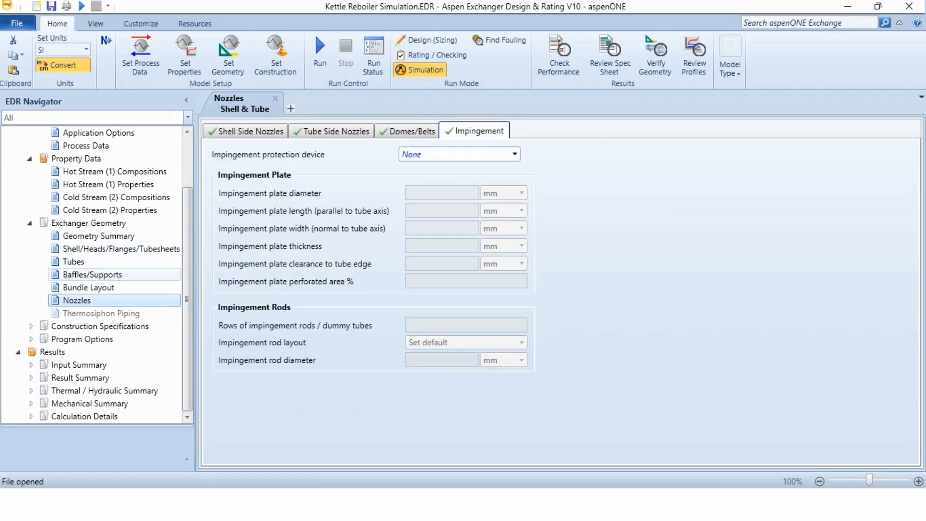
Check the construction specifications, covering the vessel materials and the design codes, standards and conditions.
left_click(30, 326)
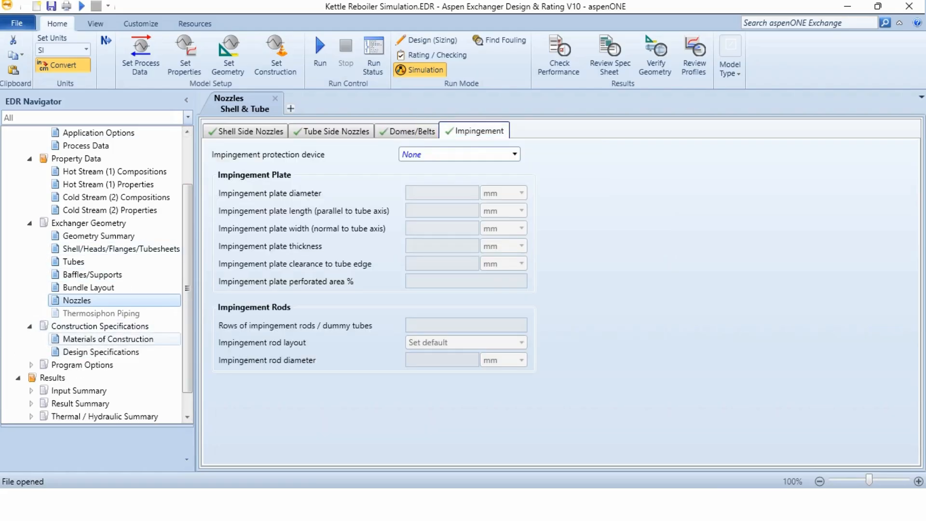
left_click(108, 339)
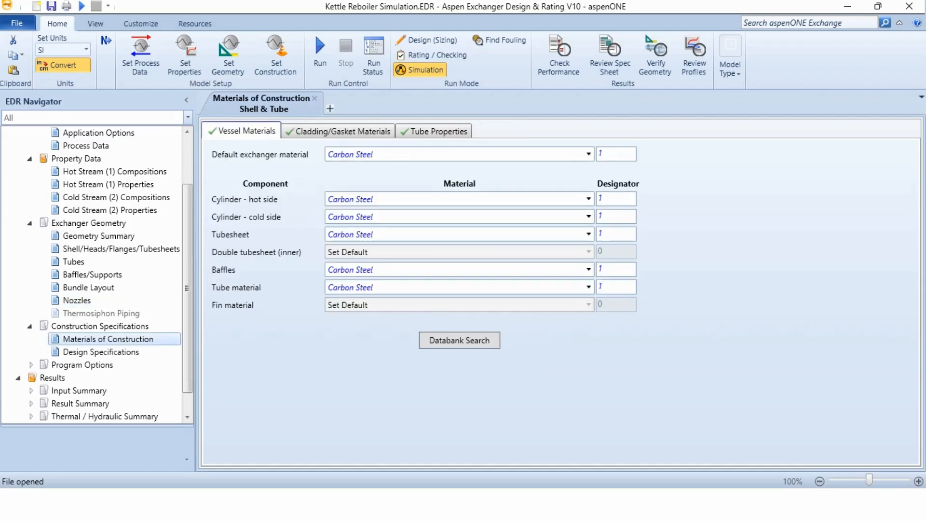
left_click(101, 352)
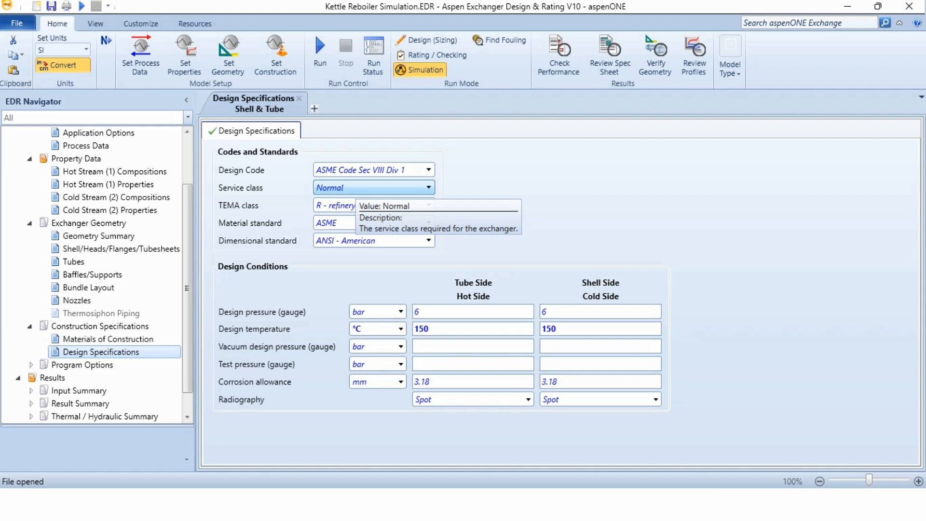
Run the kettle reboiler simulation and list all of its warnings and messages.
left_click(320, 53)
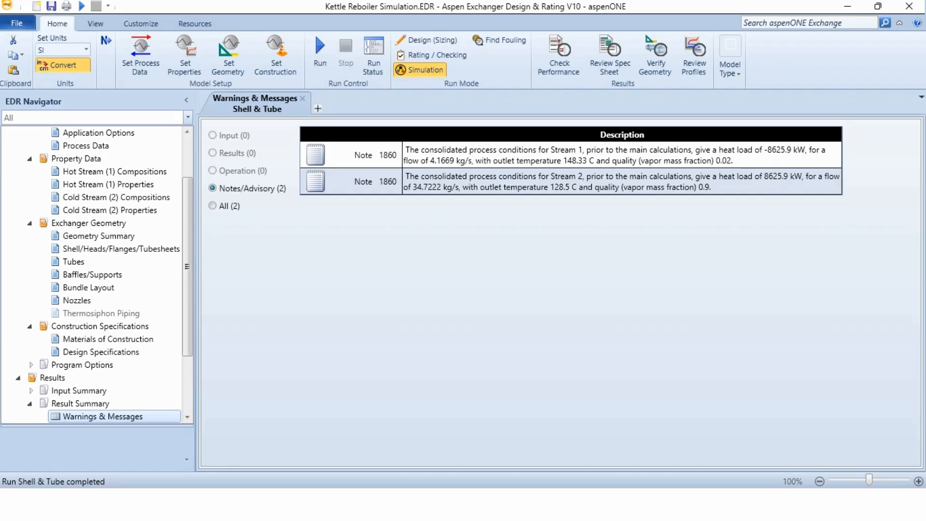
left_click(224, 206)
Examine the optimization path and the recap of designs in the result summary.
scroll(97, 352, "down", 3)
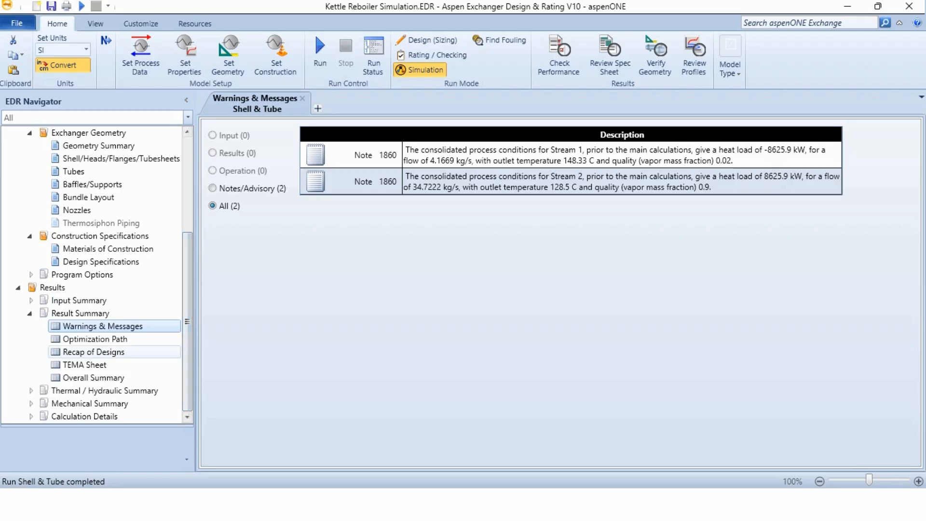
left_click(110, 340)
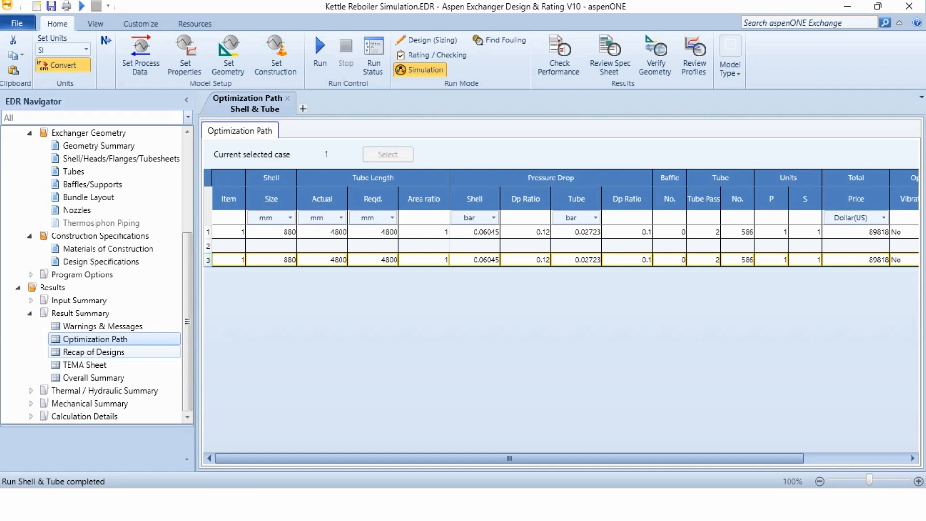
left_click(94, 352)
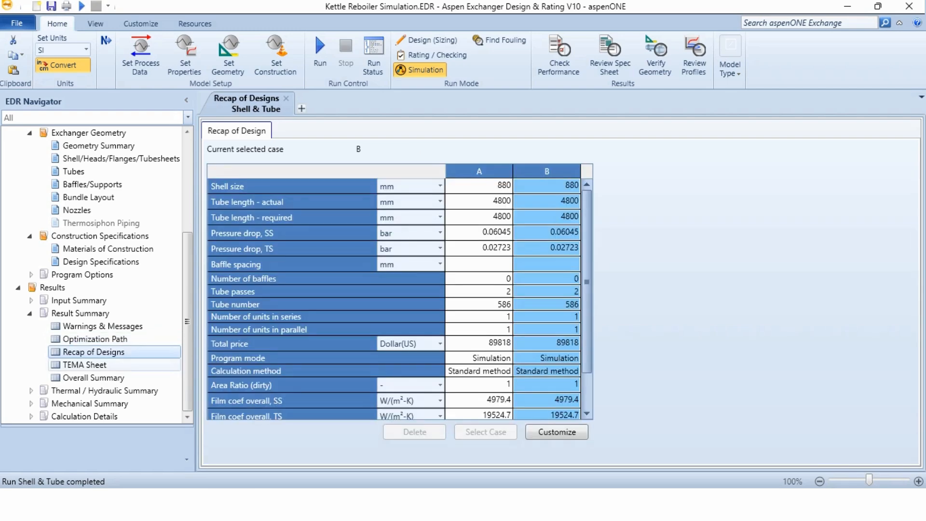
Read through the TEMA sheet from the unit's performance data down to the shell construction details and sketch.
left_click(85, 365)
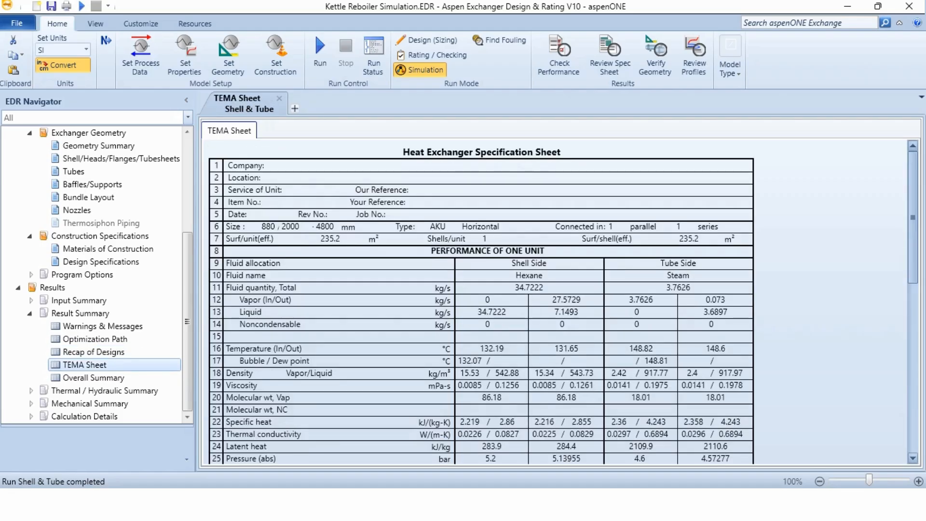
scroll(482, 302, "down", 3)
scroll(482, 301, "down", 9)
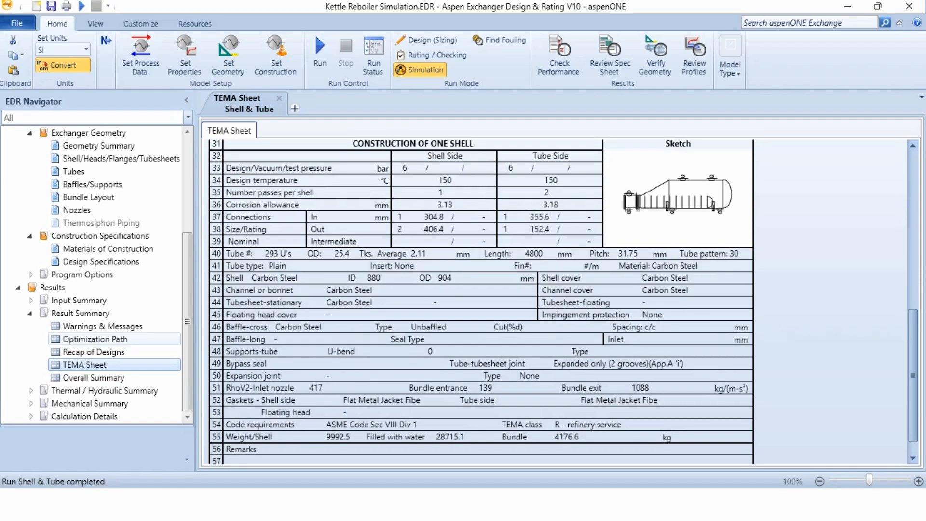
View the setting plan and the tubesheet layout drawings in the mechanical summary.
left_click(31, 404)
left_click_drag(188, 369, 188, 390)
left_click(121, 391)
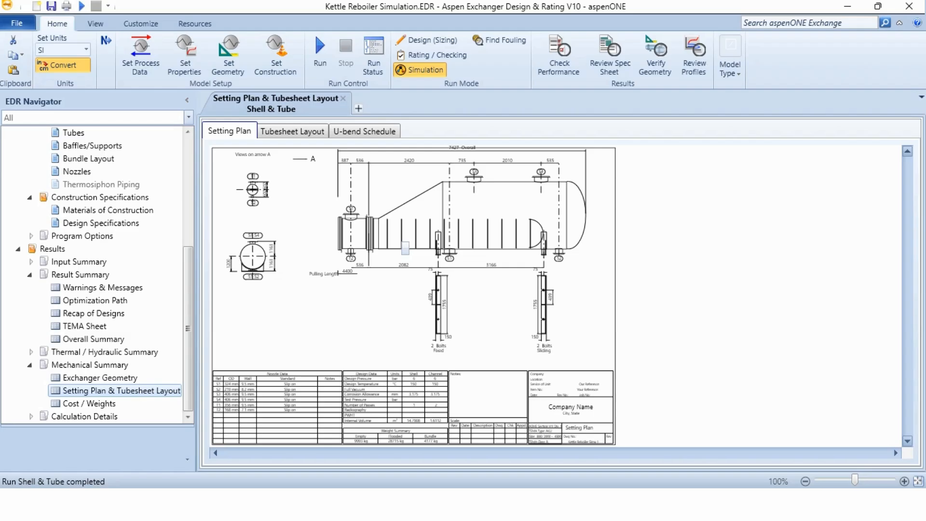
left_click(293, 131)
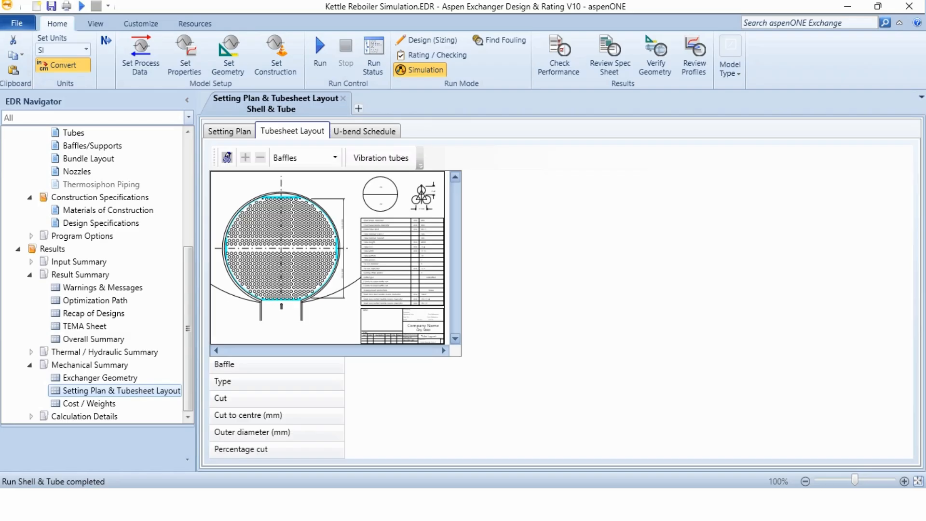
Check the exchanger's cost and weight breakdown, including the description of the bundle weight.
left_click(90, 403)
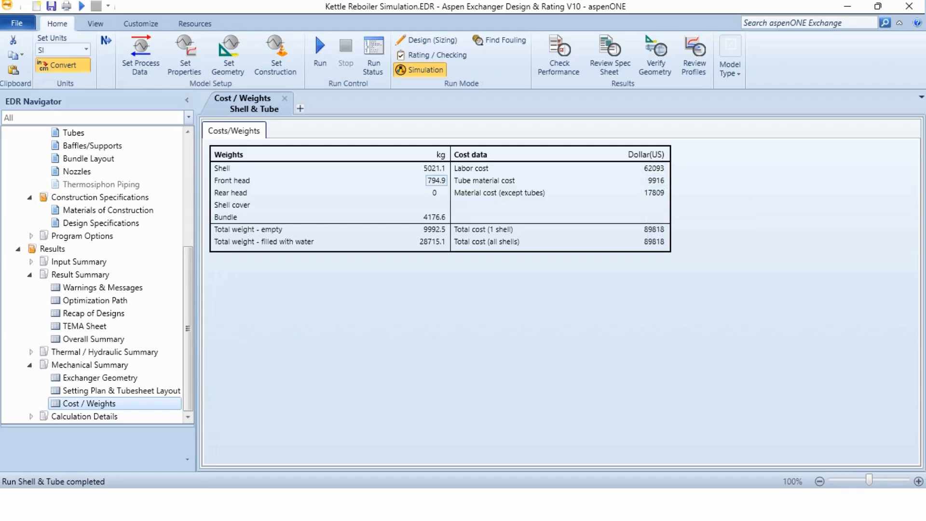
mouse_move(434, 218)
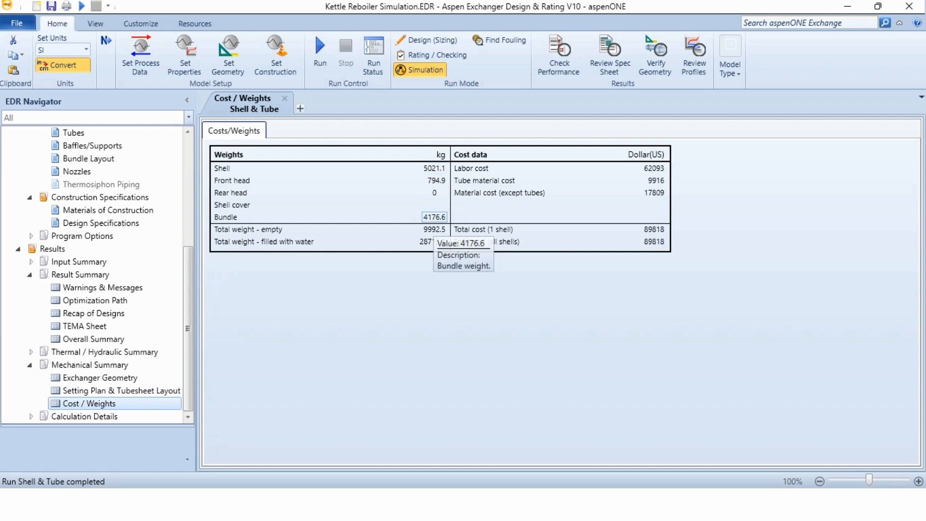